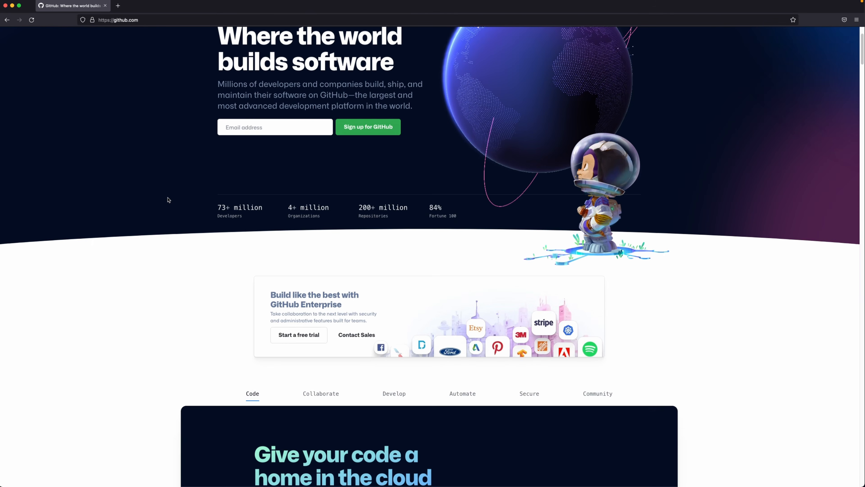
- Look through the GitHub home page's Code, Collaborate, Develop and Automate sections, including the Codespaces description
scroll(167, 199, down, 6)
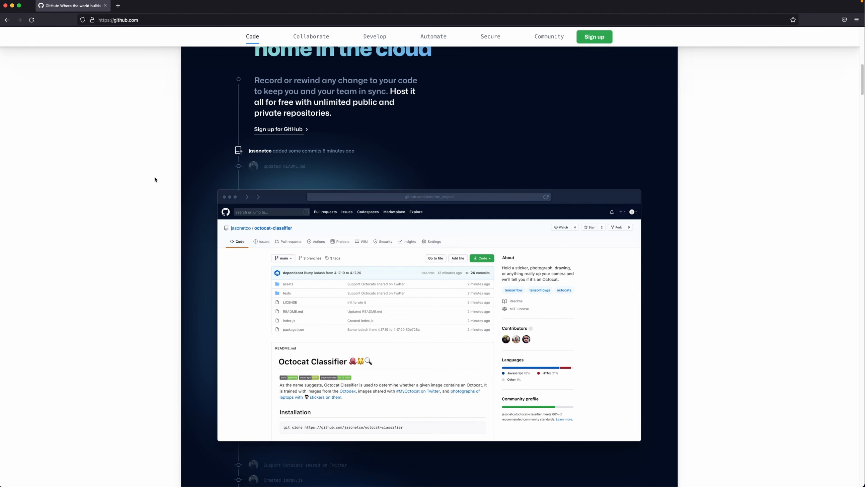
scroll(214, 188, up, 1)
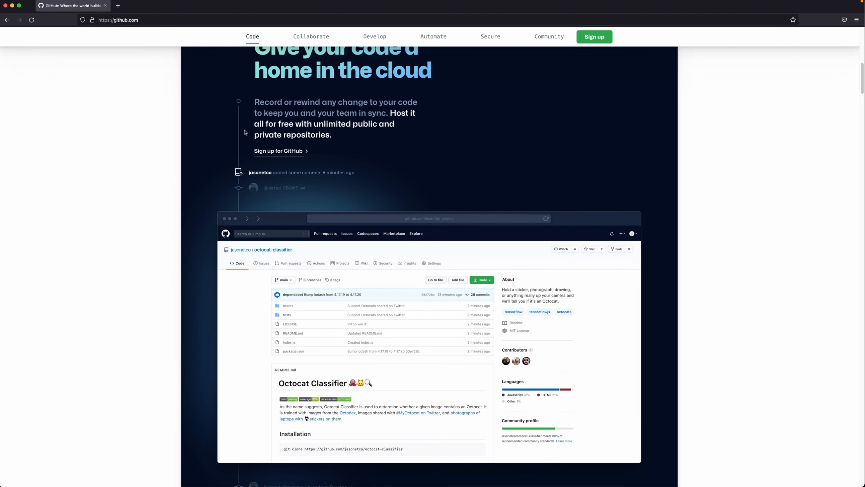
scroll(238, 136, down, 5)
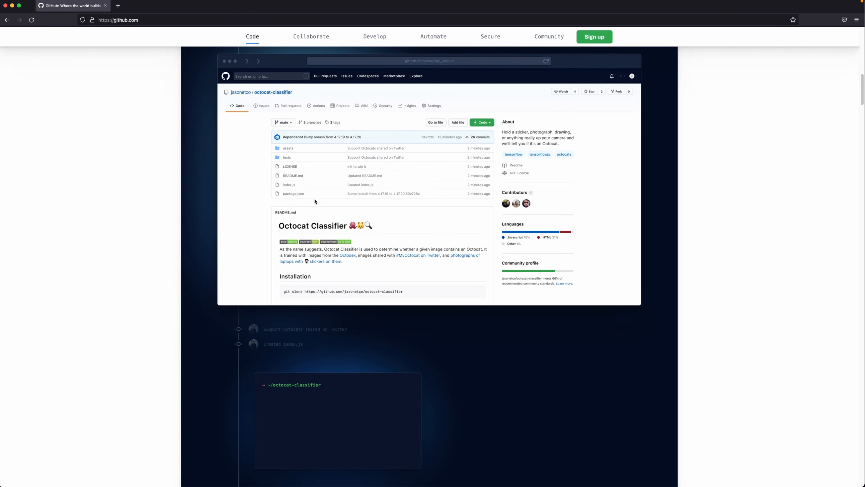
scroll(313, 205, down, 8)
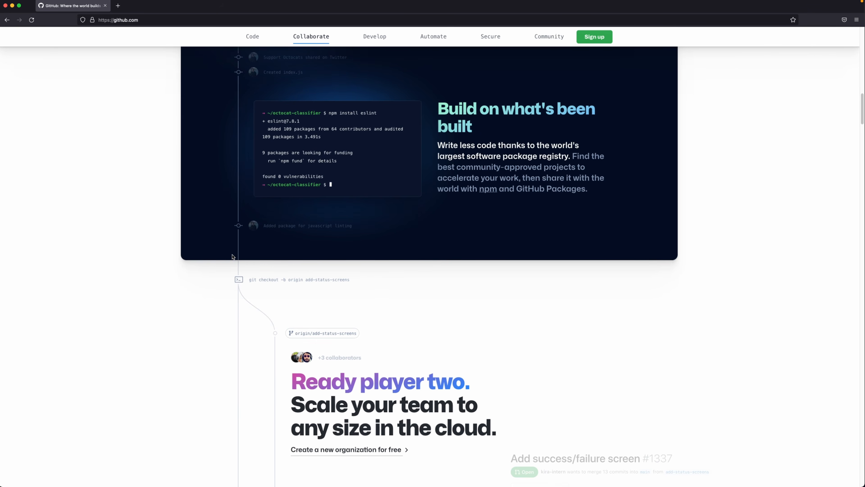
scroll(233, 256, down, 5)
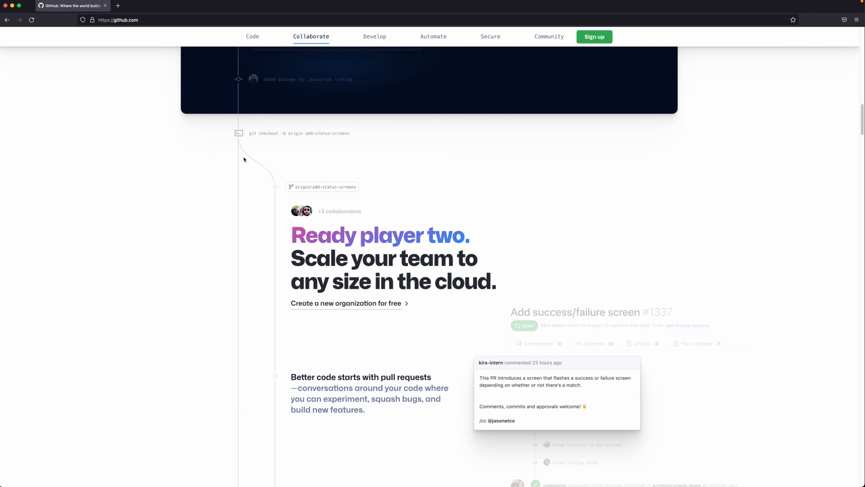
scroll(265, 264, down, 6)
scroll(274, 287, down, 20)
scroll(275, 289, down, 8)
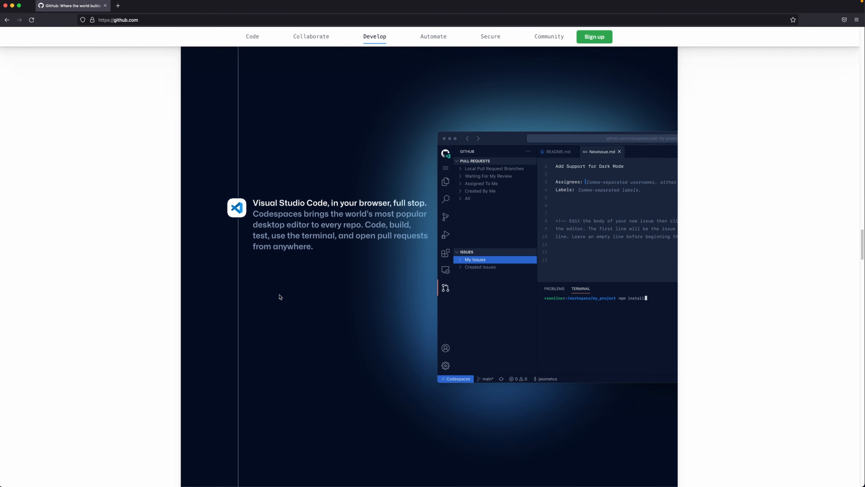
drag(253, 202, 332, 251)
click(339, 252)
scroll(341, 253, down, 10)
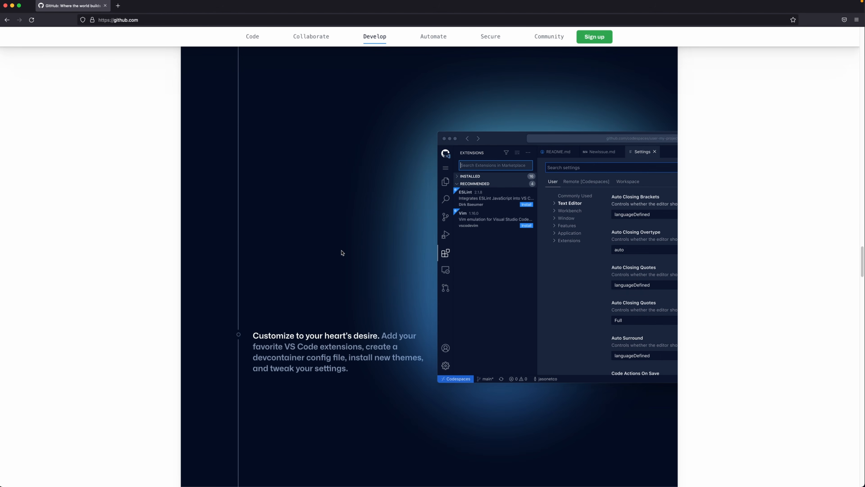
scroll(343, 252, down, 15)
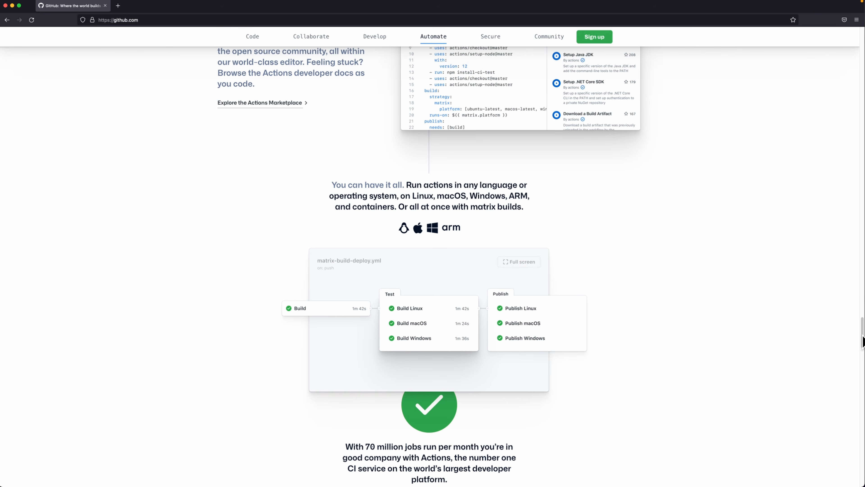
scroll(342, 253, up, 20)
- Open the pricing plans page and review the features included in the Team plan
mouse_move(269, 43)
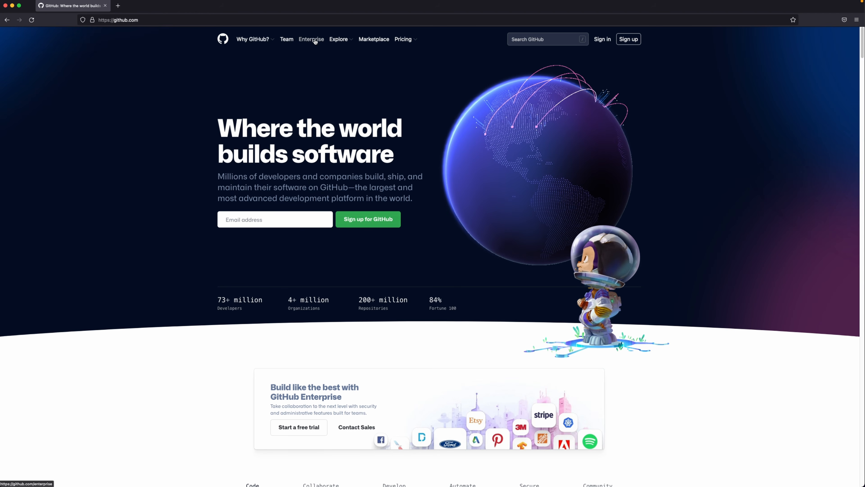
mouse_move(351, 39)
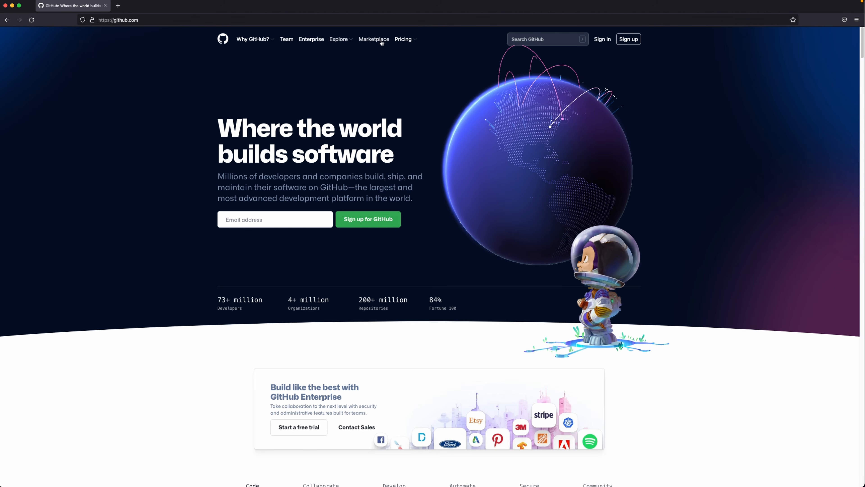
mouse_move(413, 40)
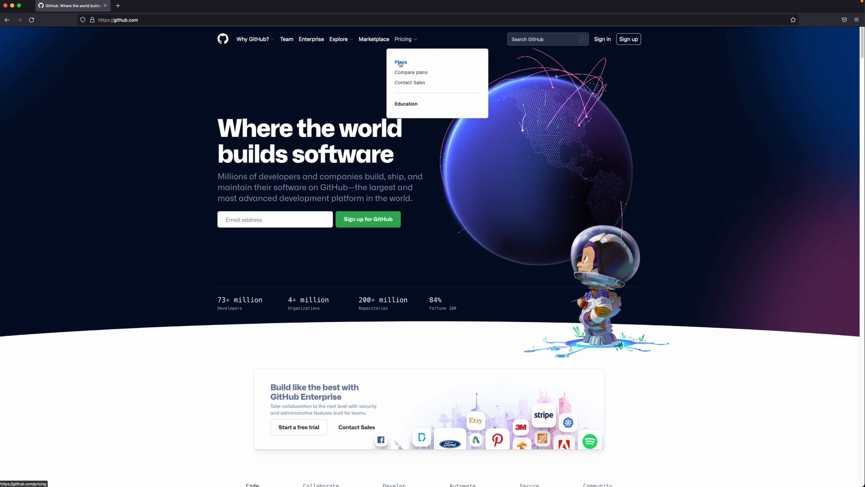
click(402, 69)
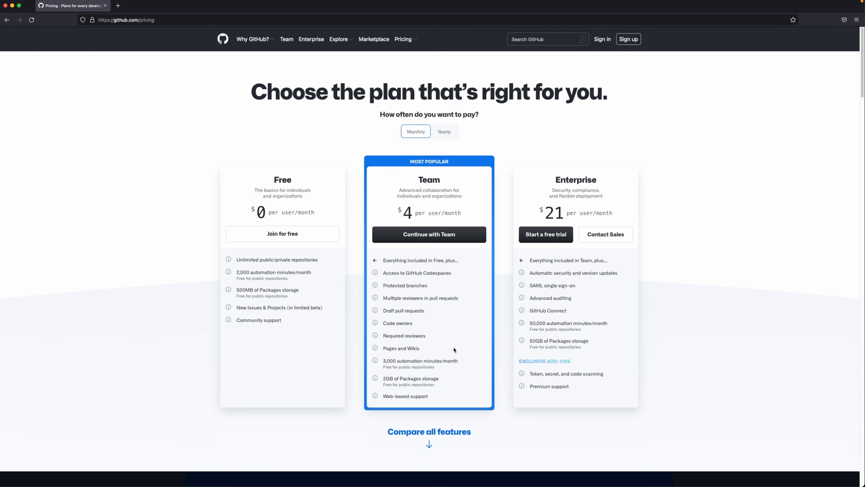
drag(426, 334, 458, 306)
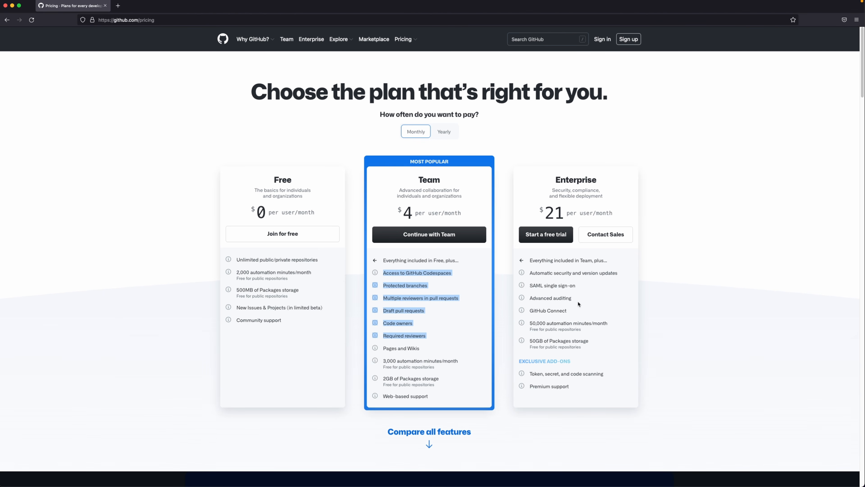
click(428, 265)
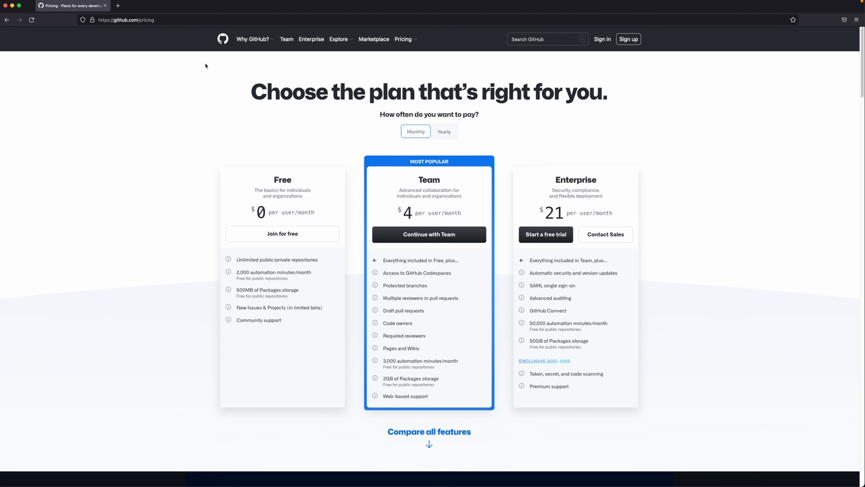
- Return to the GitHub home page and open the account sign-up
click(223, 40)
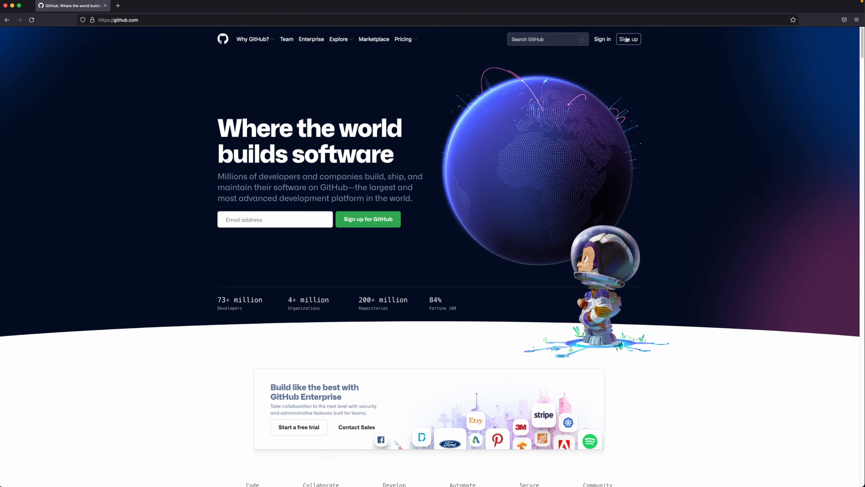
click(325, 219)
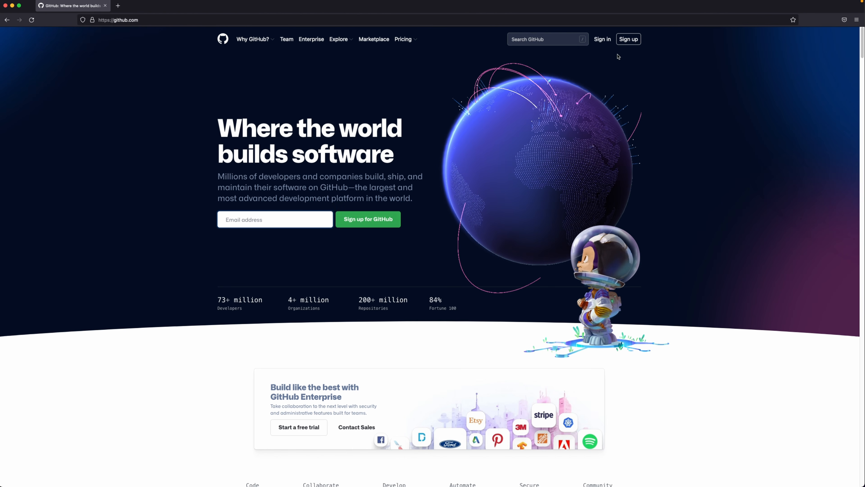
click(629, 38)
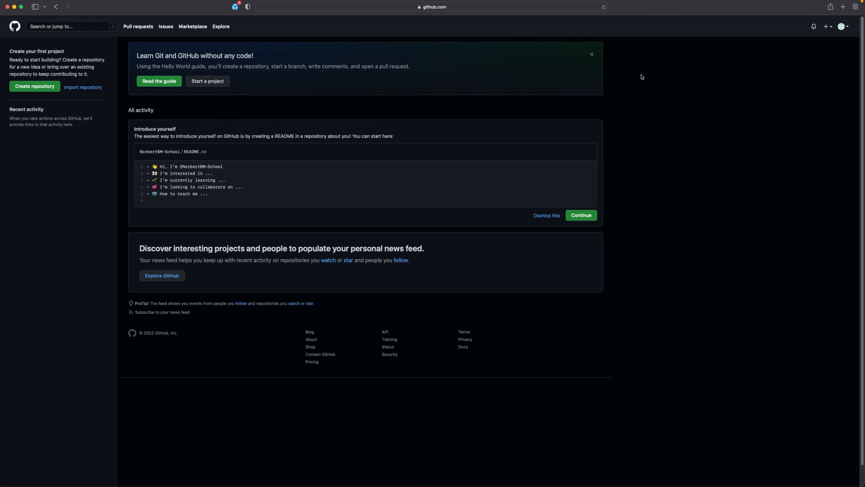
- Examine the options for creating new items and the account options on the signed-in dashboard
click(828, 28)
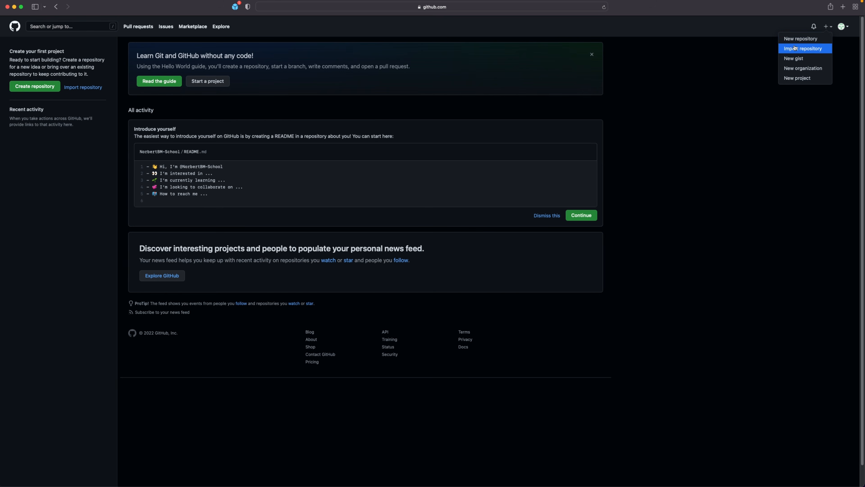
click(725, 60)
click(842, 26)
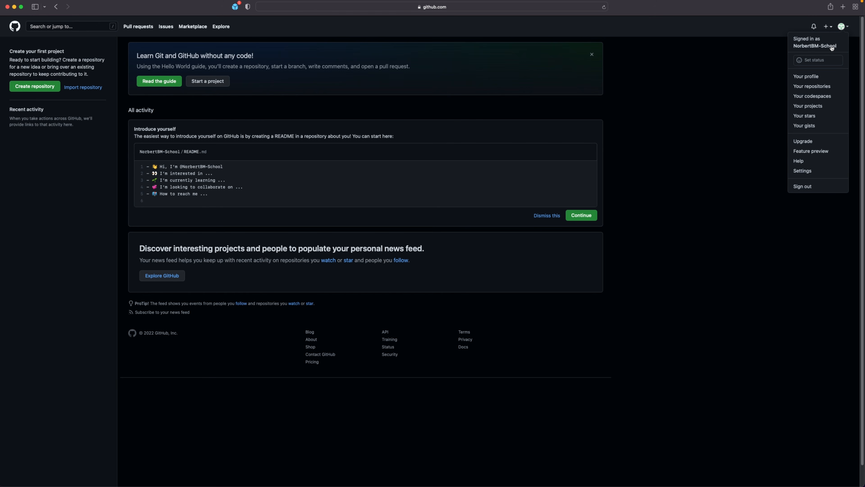
click(742, 70)
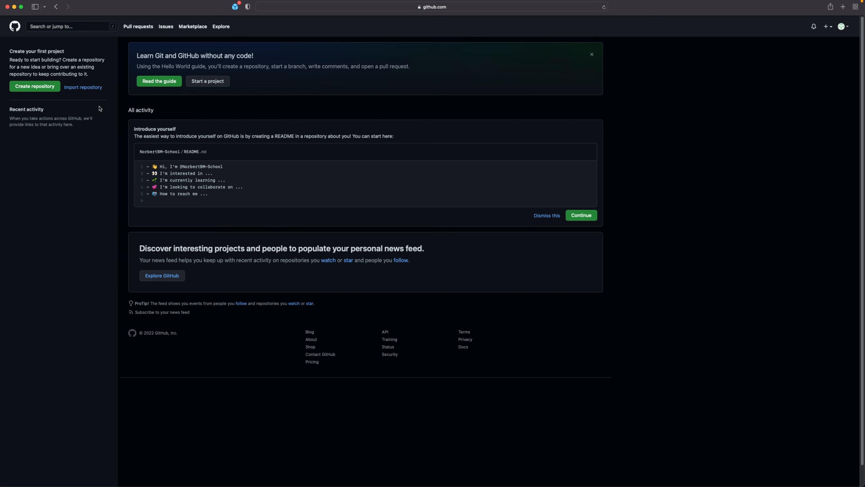
- Open the form for creating a new repository and enlarge the page for easier reading
click(47, 88)
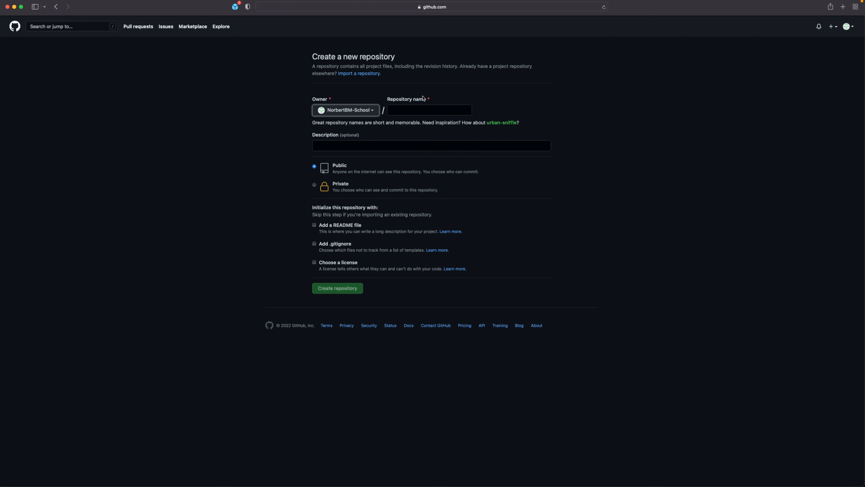
click(578, 213)
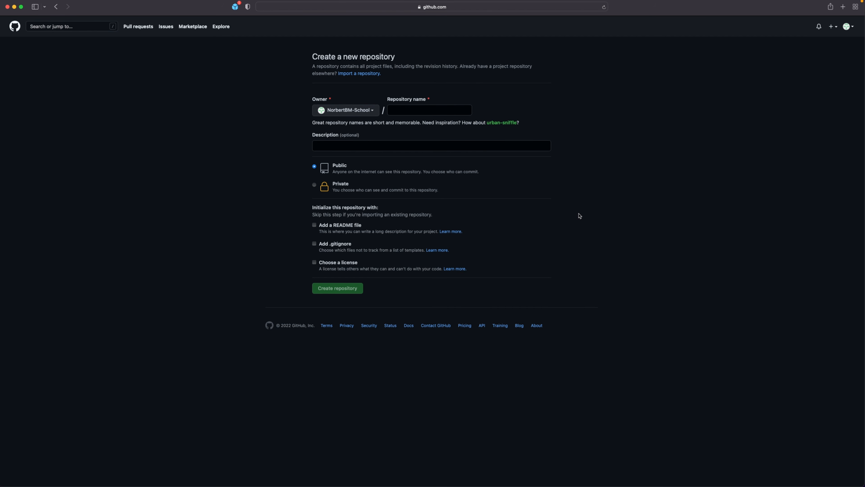
key(super+equal)
key(super+equal)
key(super+equal)
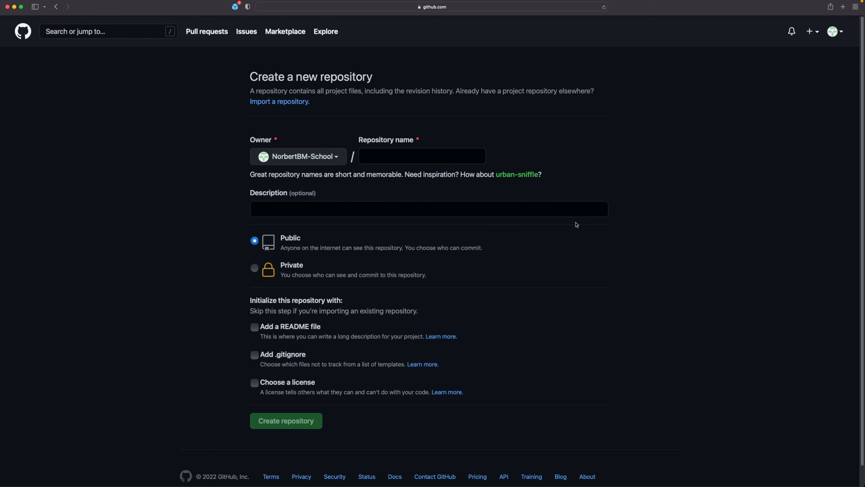
- Read the new repository form's introduction and check which owners are available
drag(255, 77, 409, 86)
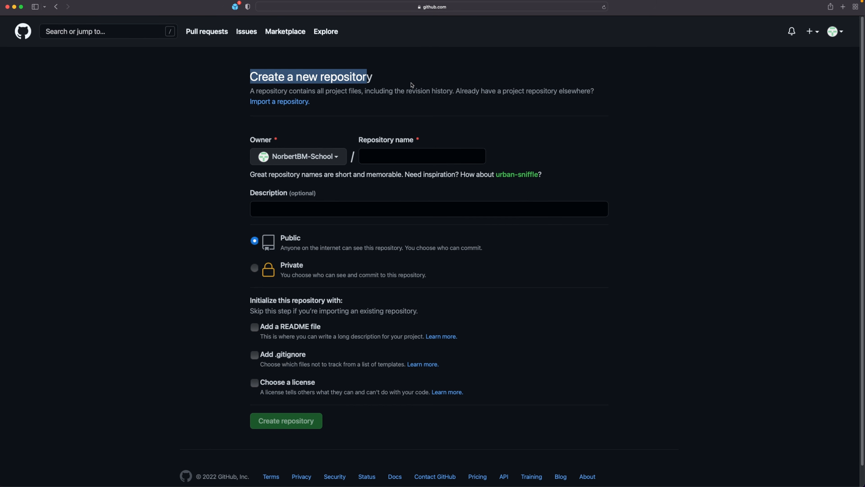
click(232, 86)
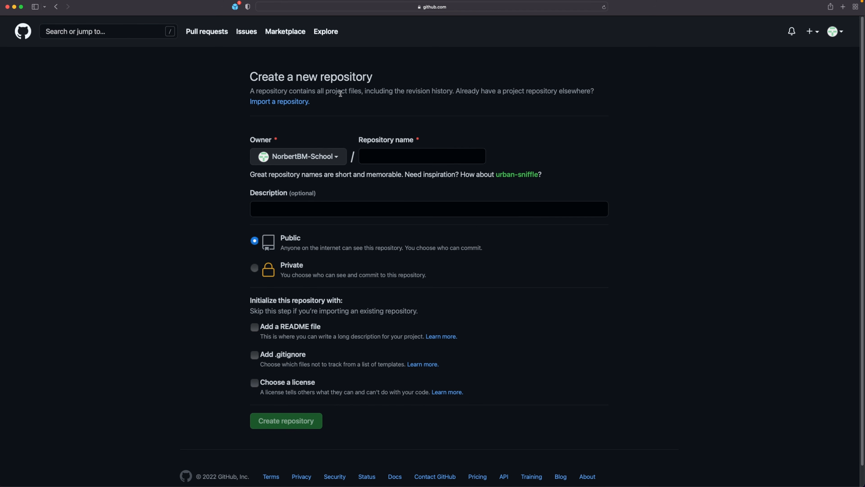
drag(308, 91, 448, 92)
click(368, 91)
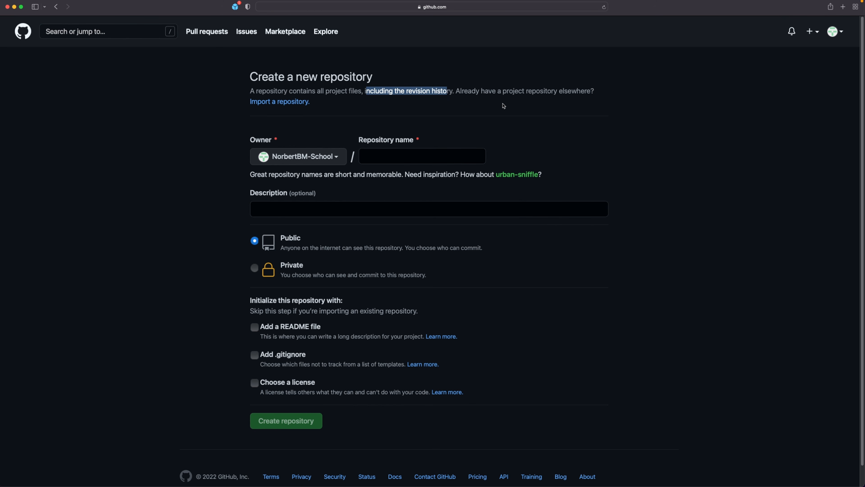
click(490, 100)
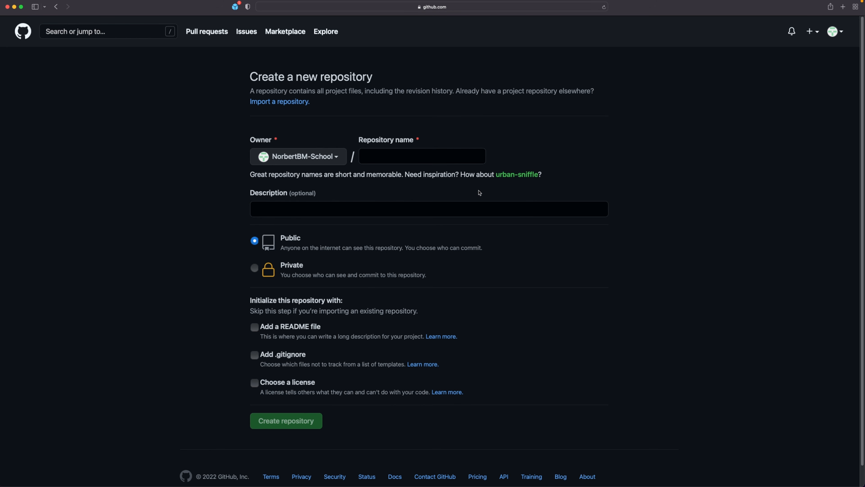
click(336, 160)
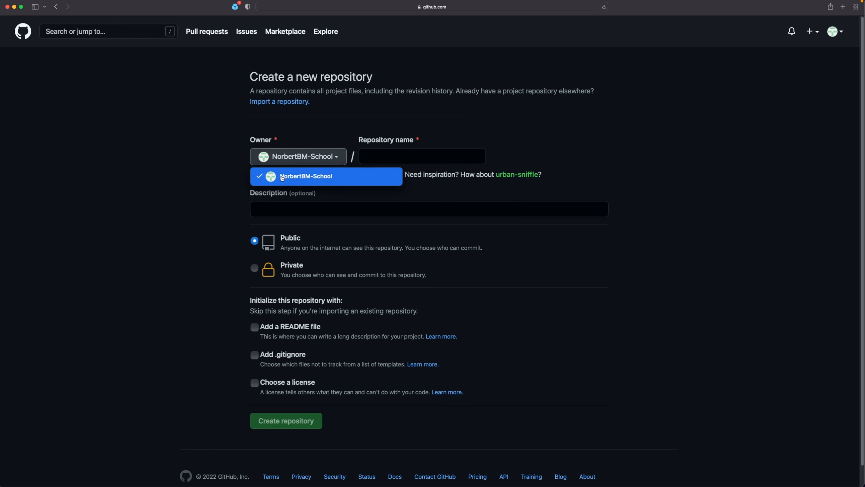
click(382, 157)
- Name the new repository GitHub-basics
click(377, 155)
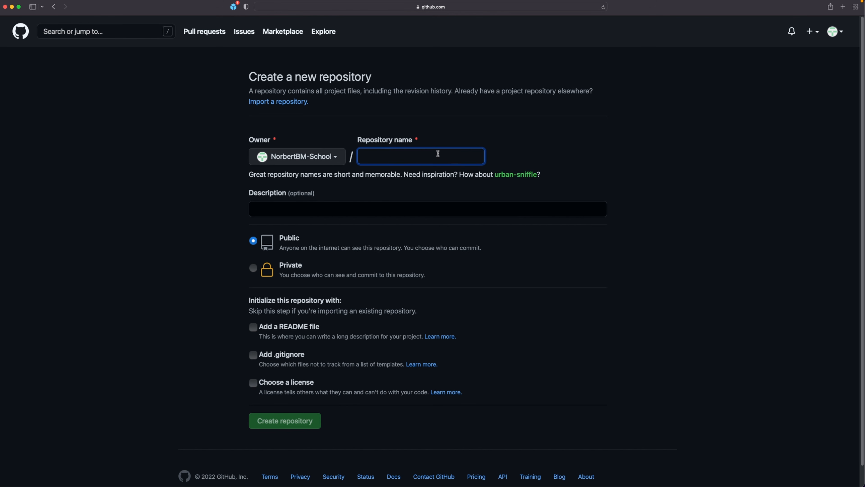
text(GitHu)
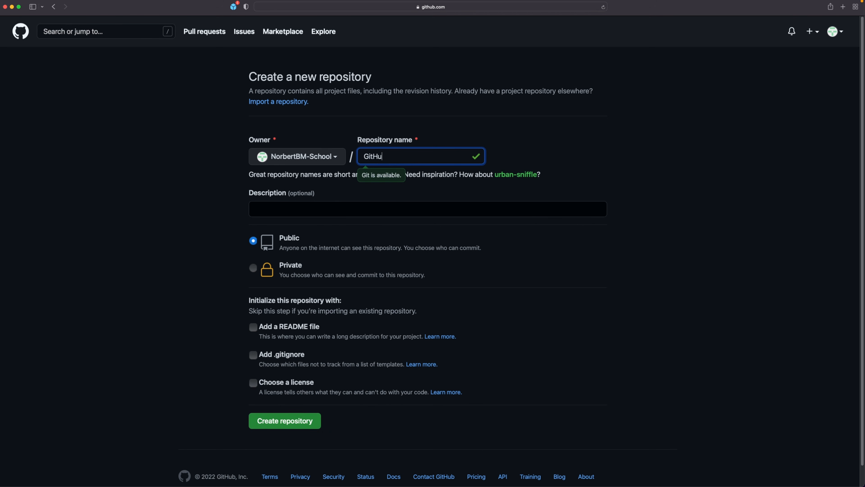
text(b-basics)
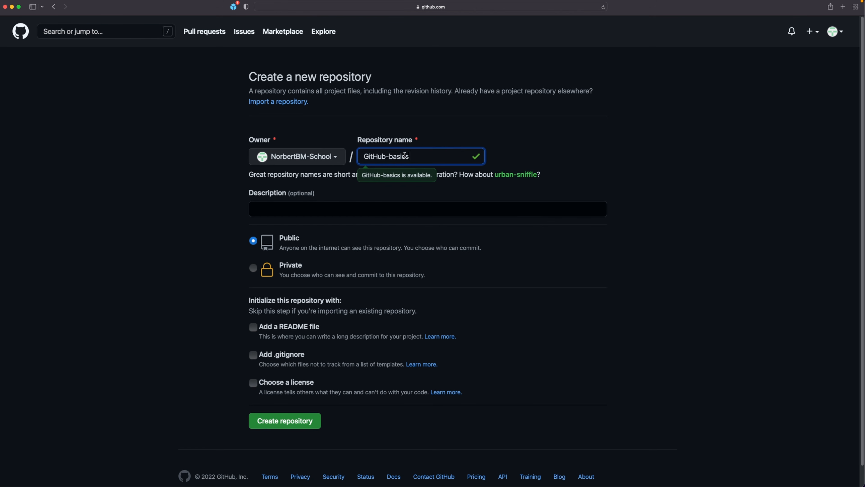
drag(427, 156, 366, 157)
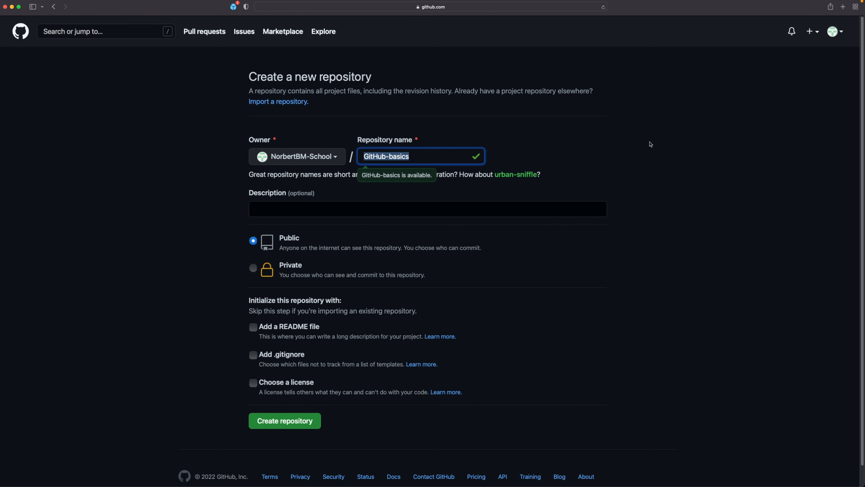
click(651, 144)
- Enter the repository description "This is my first Repo." and set the visibility to Public
click(402, 209)
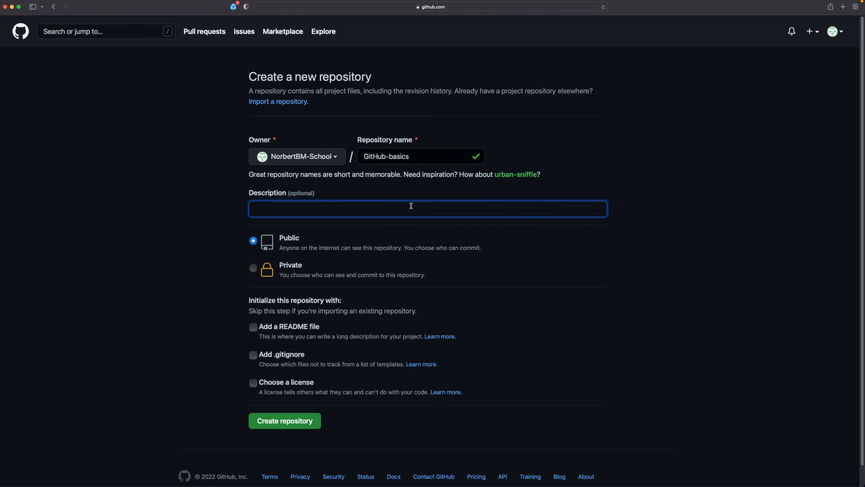
text(This is my first Repo.)
click(254, 269)
click(254, 241)
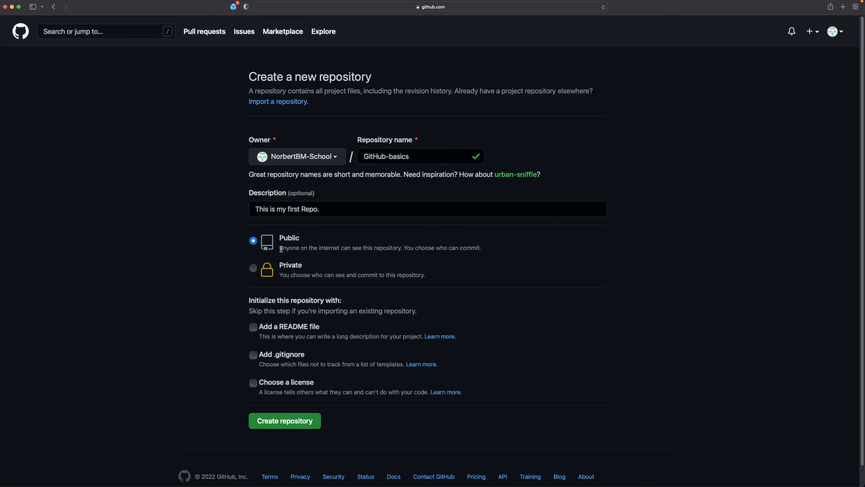
drag(280, 249, 386, 249)
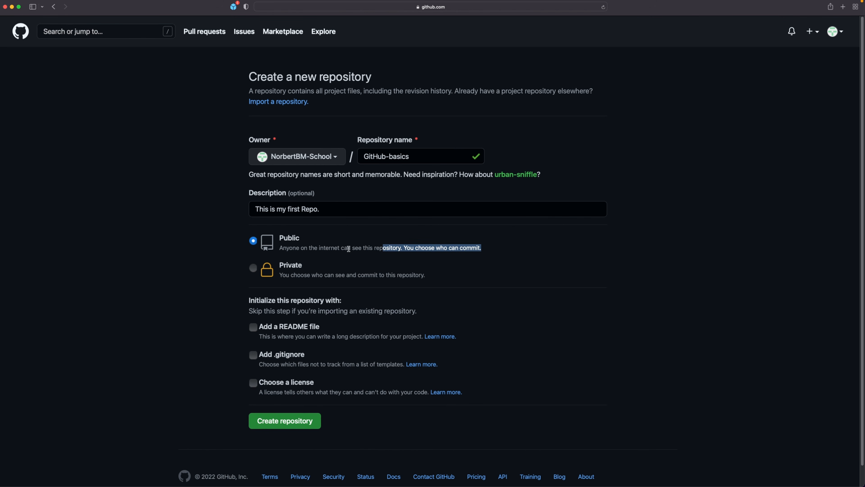
- Try the Private visibility option, read its description, and return the repository's visibility to Public
click(347, 248)
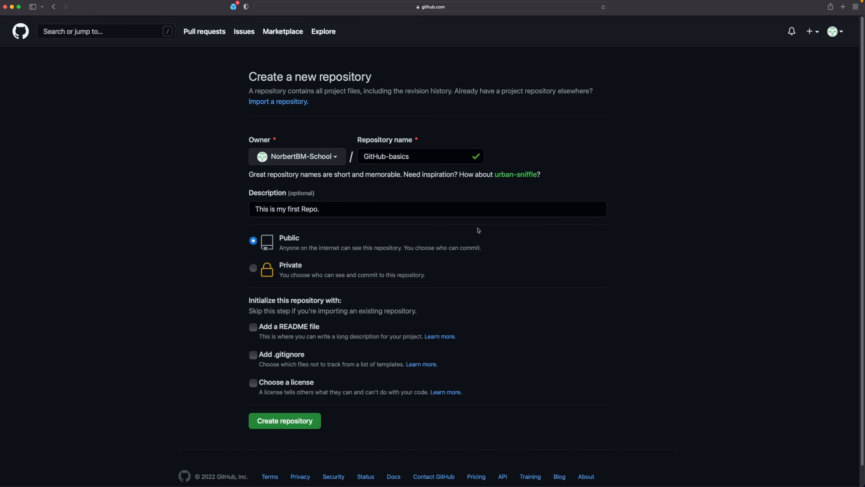
click(252, 268)
drag(280, 274, 402, 275)
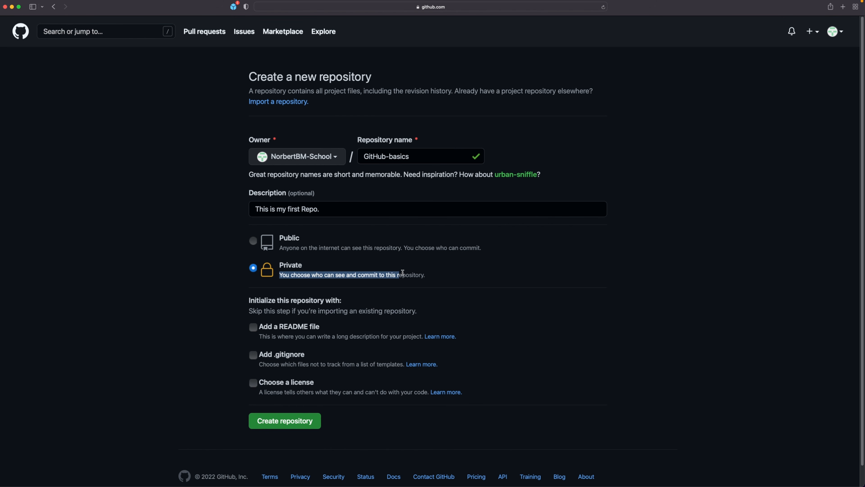
click(253, 240)
click(441, 272)
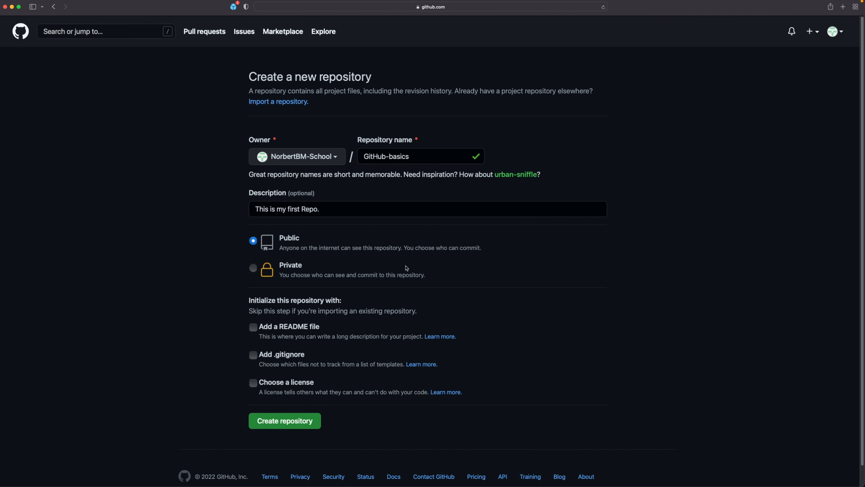
- Try the option to add a README file, read its description, and turn it off again
click(251, 327)
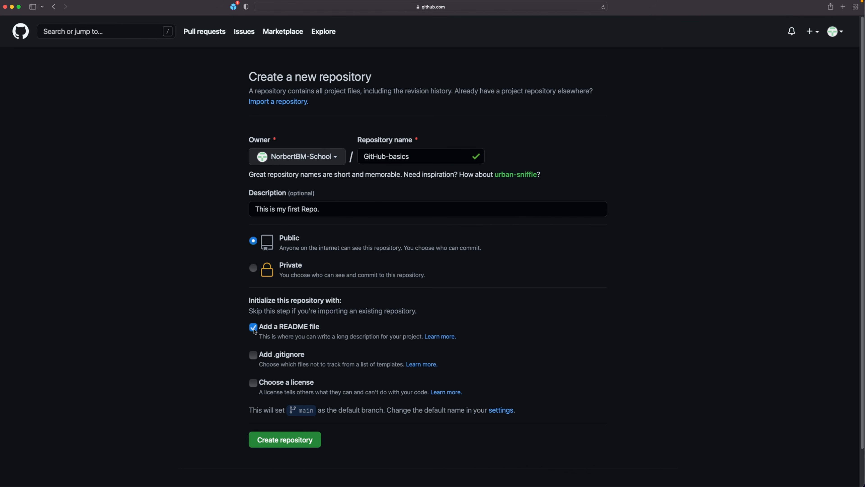
drag(259, 336, 421, 337)
click(253, 327)
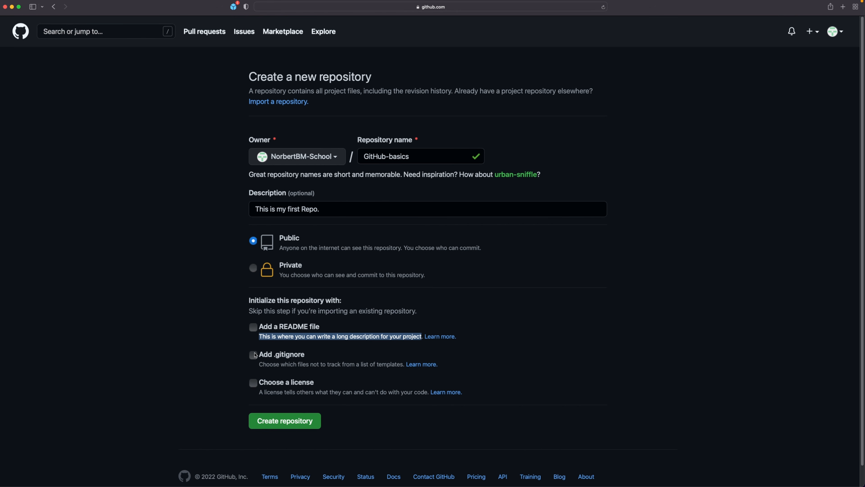
- Try the .gitignore option, browse its list of templates, and turn the option off again
click(253, 356)
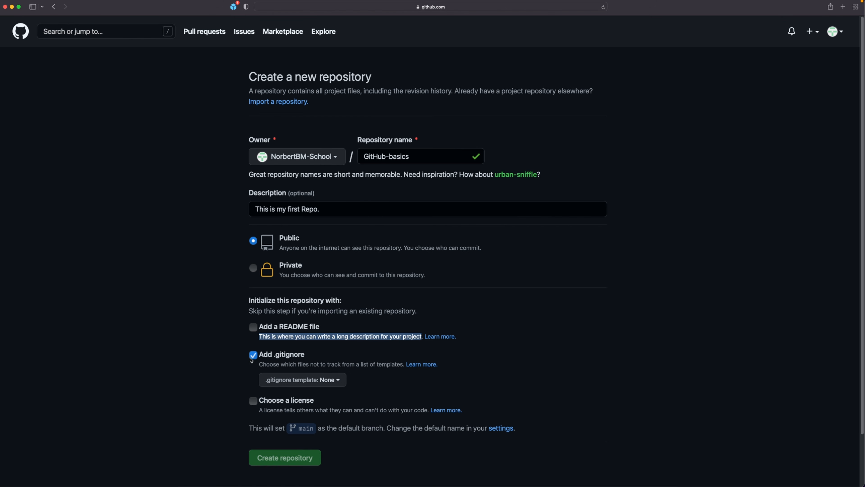
click(331, 380)
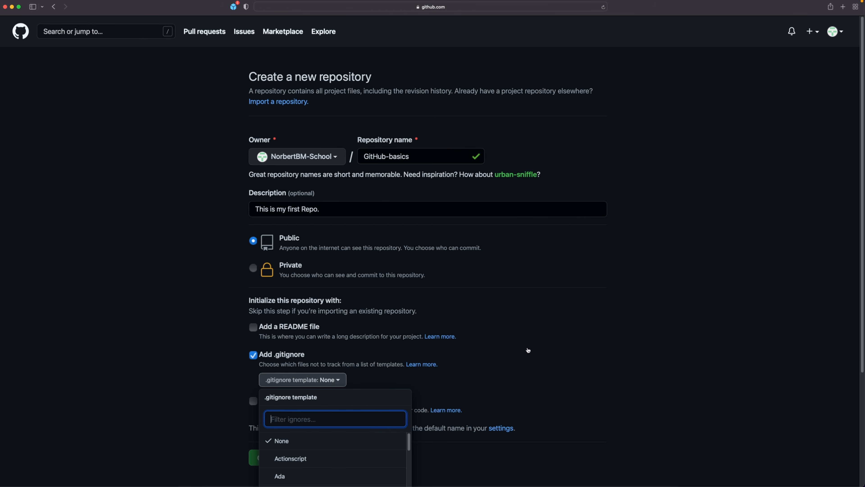
scroll(524, 348, down, 3)
scroll(352, 409, down, 3)
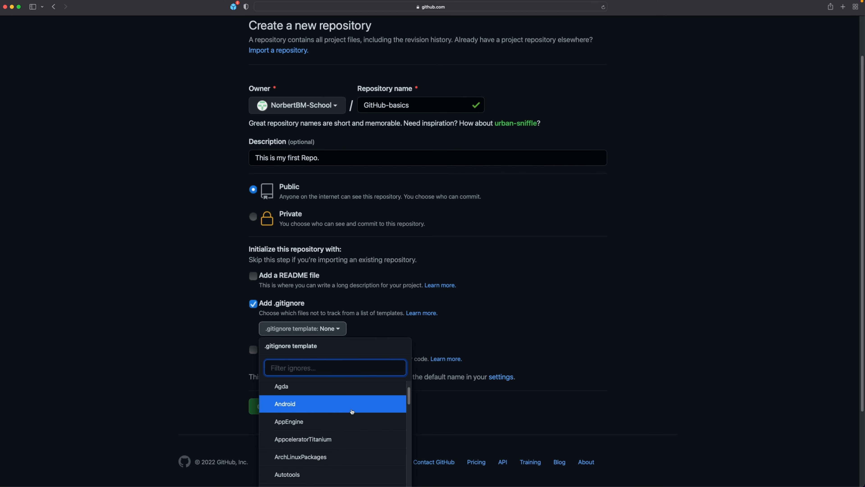
scroll(352, 412, down, 10)
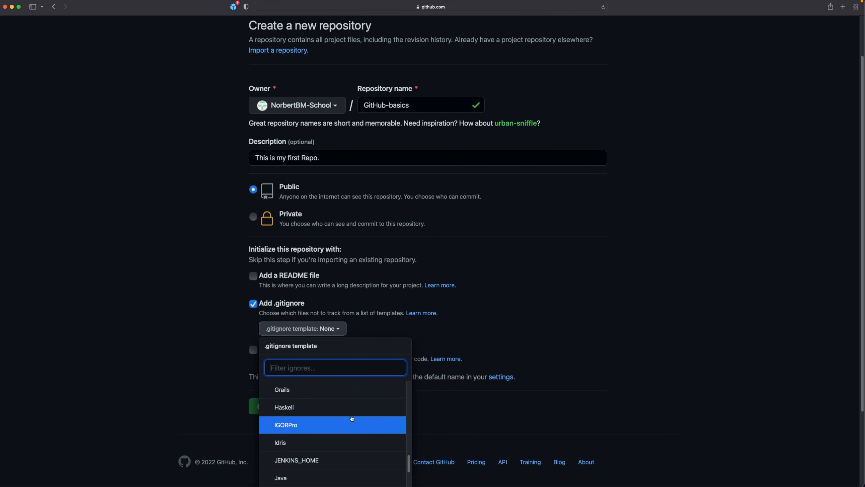
click(255, 308)
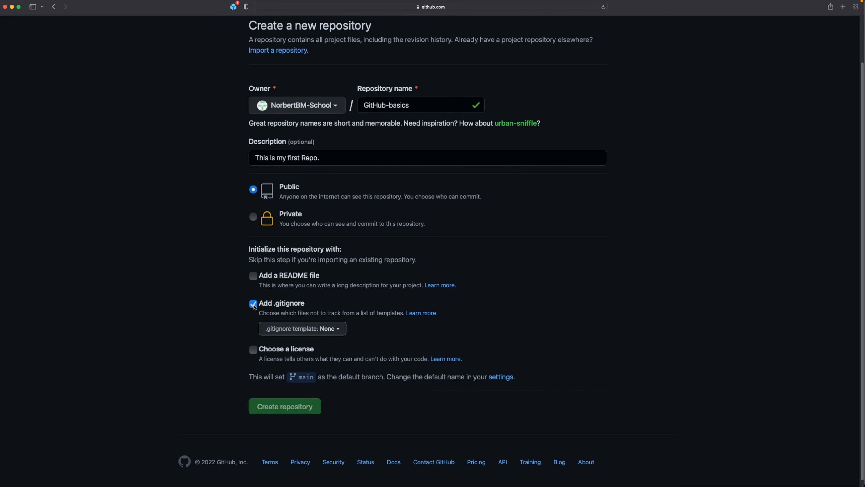
click(256, 308)
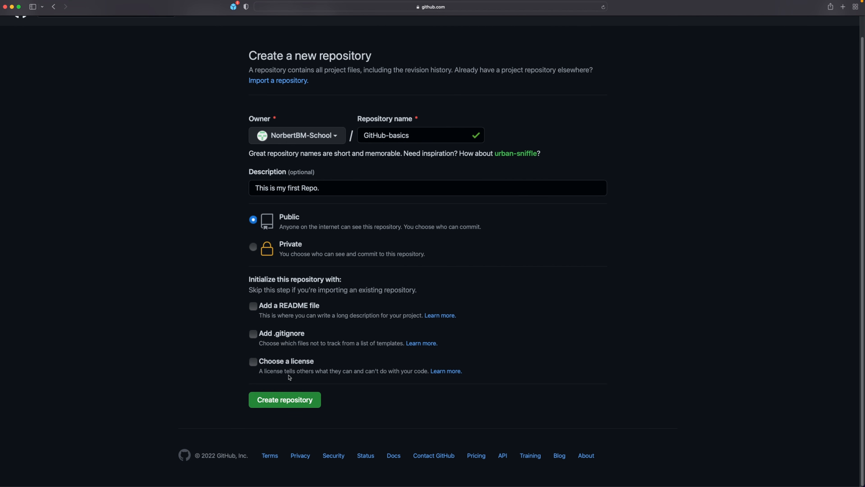
- Read the license option's description and create the repository without a README, .gitignore or license
drag(262, 367, 337, 373)
click(406, 370)
scroll(476, 355, up, 1)
scroll(334, 341, down, 1)
click(316, 405)
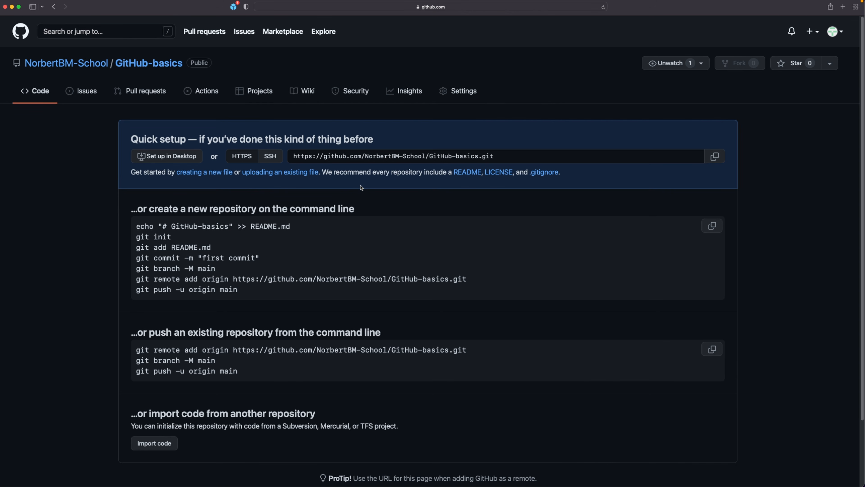
- View the new repository's Issues page and read the introduction on its Pull requests page
click(83, 96)
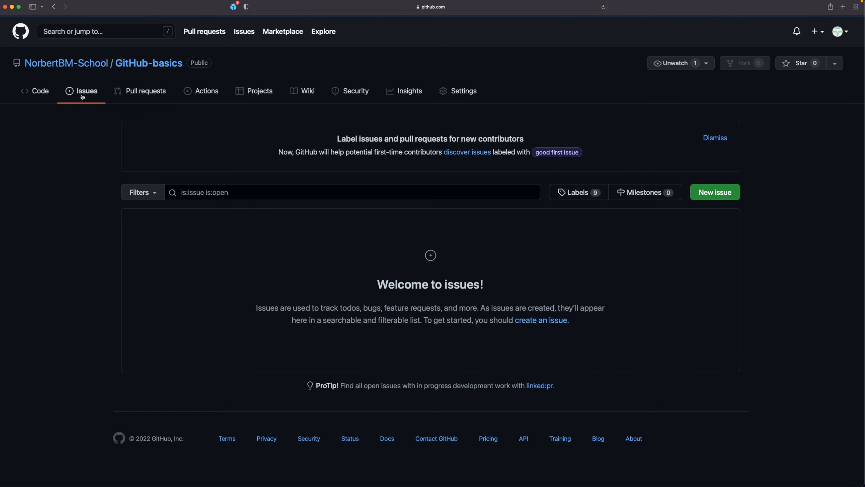
click(146, 95)
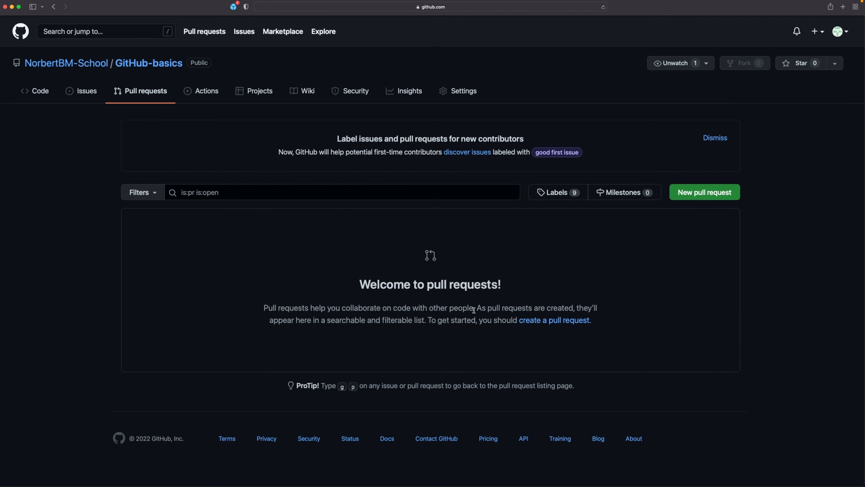
drag(513, 284, 588, 309)
drag(268, 322, 422, 326)
click(436, 333)
- Look through the repository's Actions workflow templates, Projects introduction and Security overview
click(206, 95)
scroll(266, 276, down, 2)
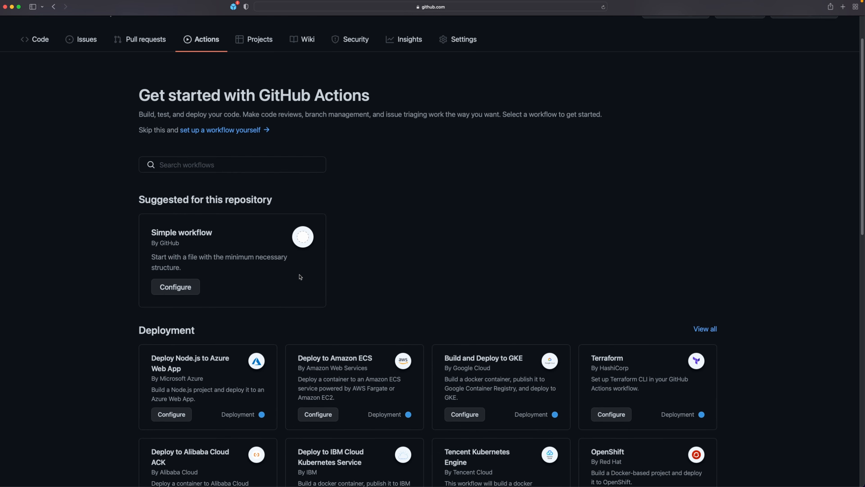
scroll(301, 279, up, 2)
click(255, 91)
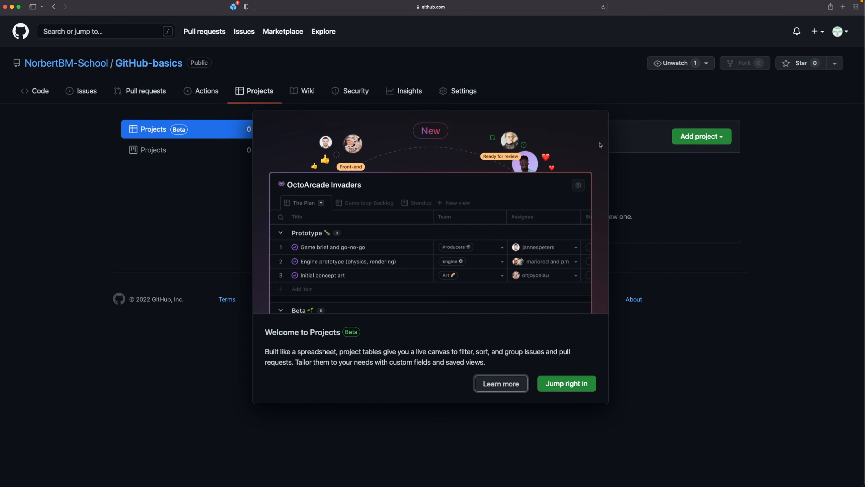
click(302, 92)
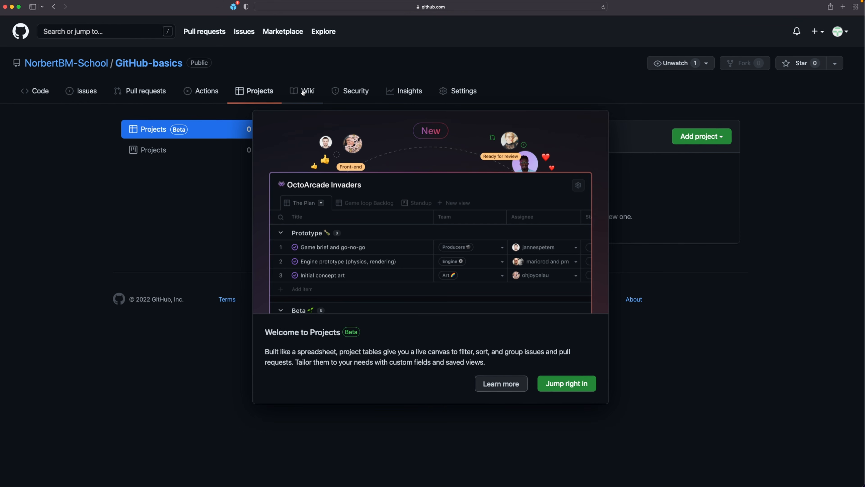
click(348, 94)
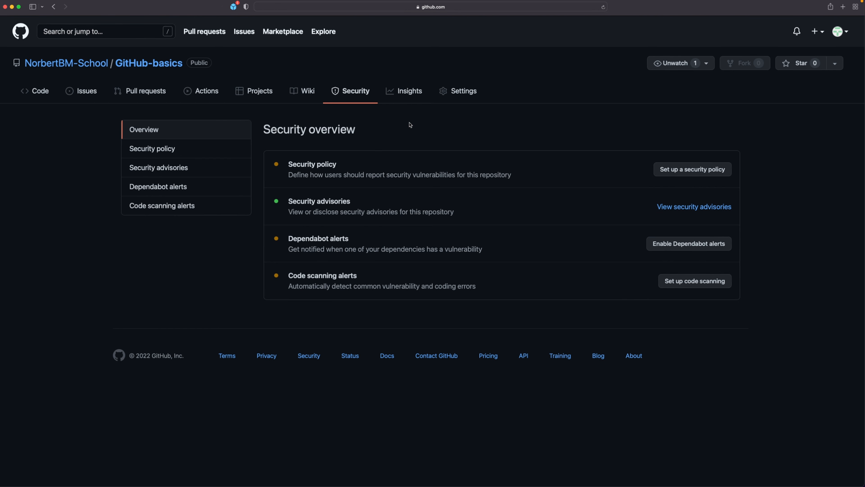
- Examine the repository's Insights, including Pulse, Contributors, Community and Traffic, and view its Settings
click(408, 91)
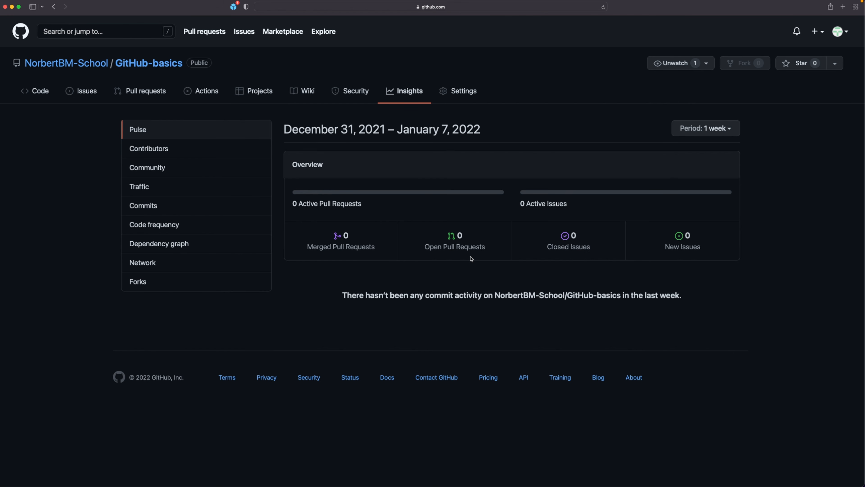
drag(307, 247, 479, 249)
drag(545, 247, 688, 257)
click(162, 149)
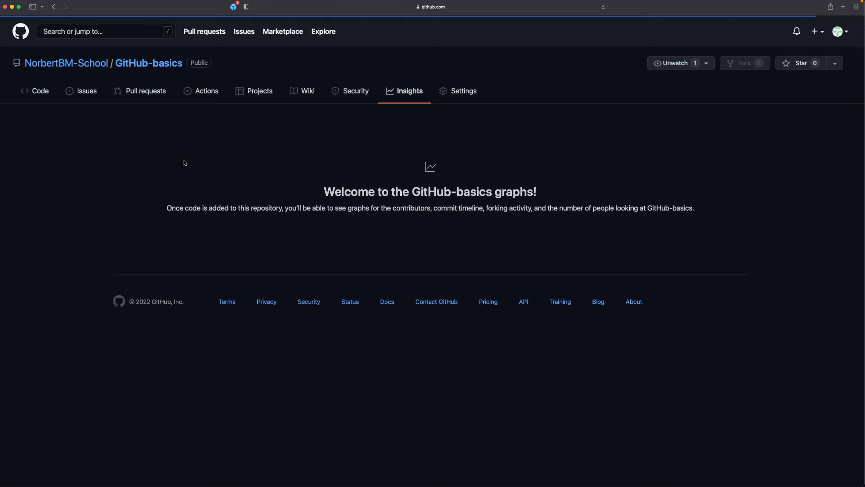
click(392, 90)
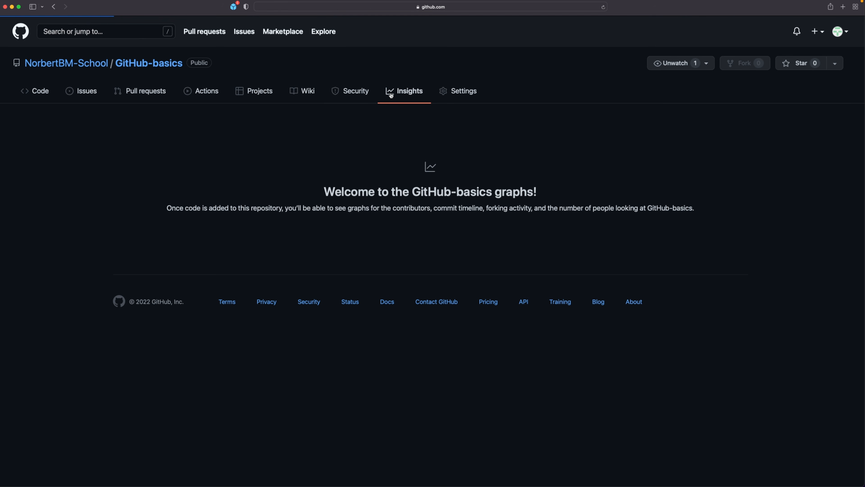
click(158, 167)
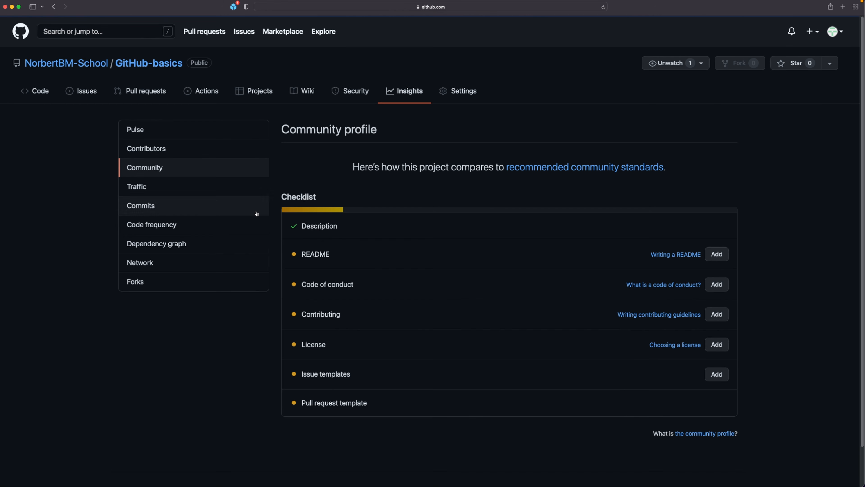
click(157, 184)
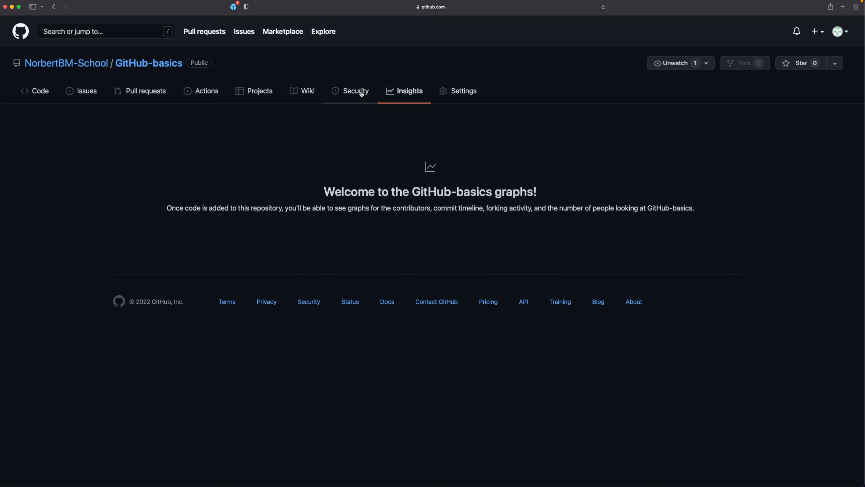
click(454, 91)
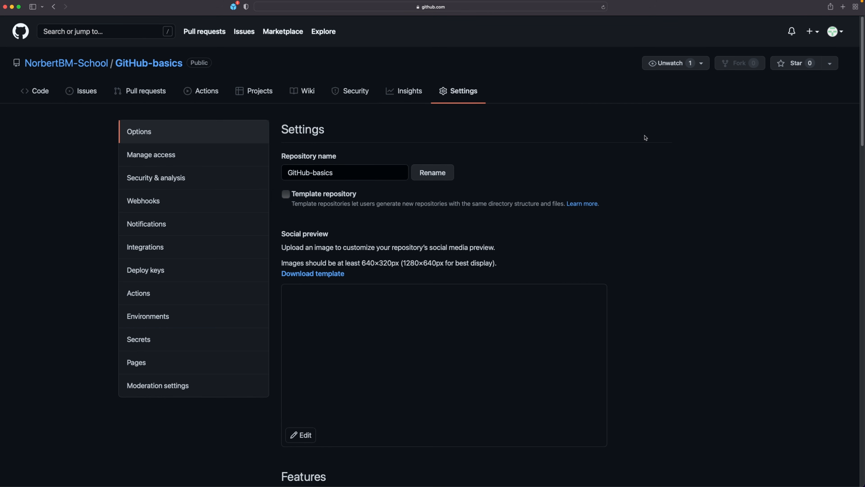
- Return to the repository's Code page and examine the parts of its HTTPS URL
click(43, 92)
drag(520, 156, 291, 154)
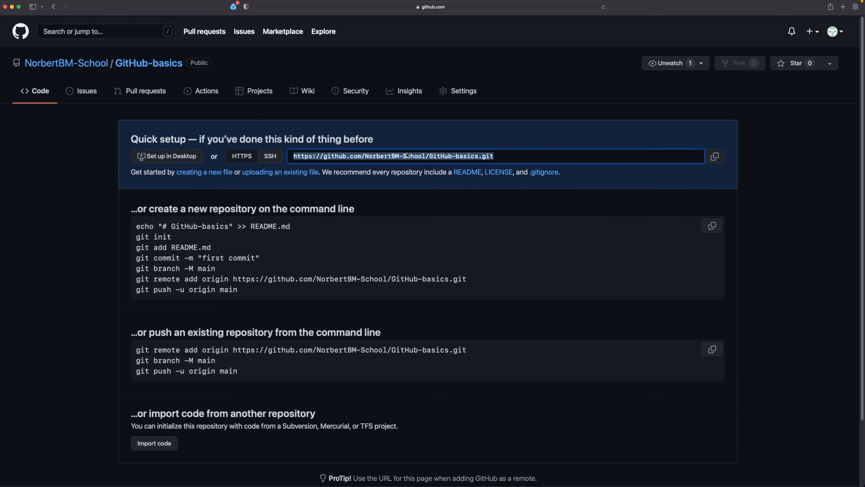
click(418, 160)
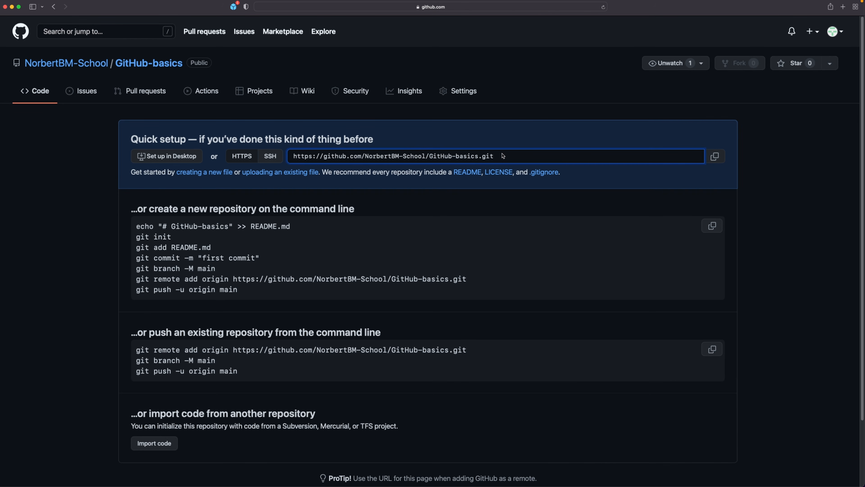
drag(292, 158, 427, 157)
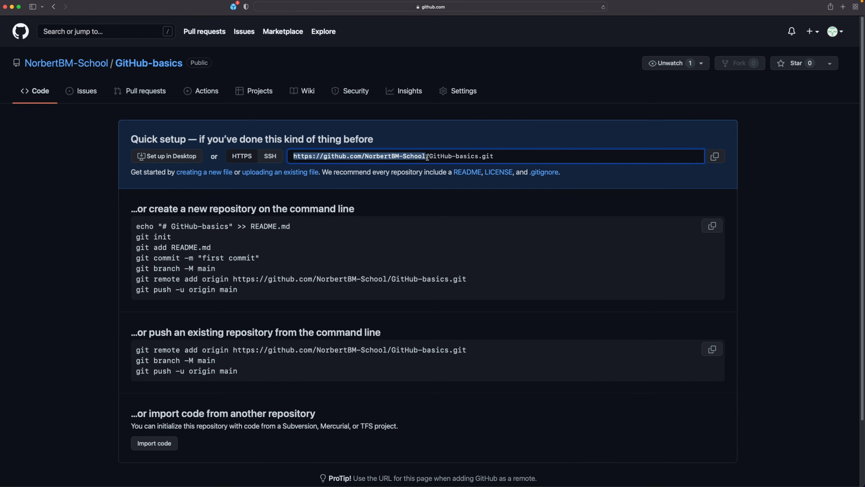
click(399, 157)
drag(365, 156, 496, 156)
click(451, 215)
- Copy the repository's HTTPS URL and compare it with the SSH address, leaving HTTPS selected
drag(554, 156, 301, 157)
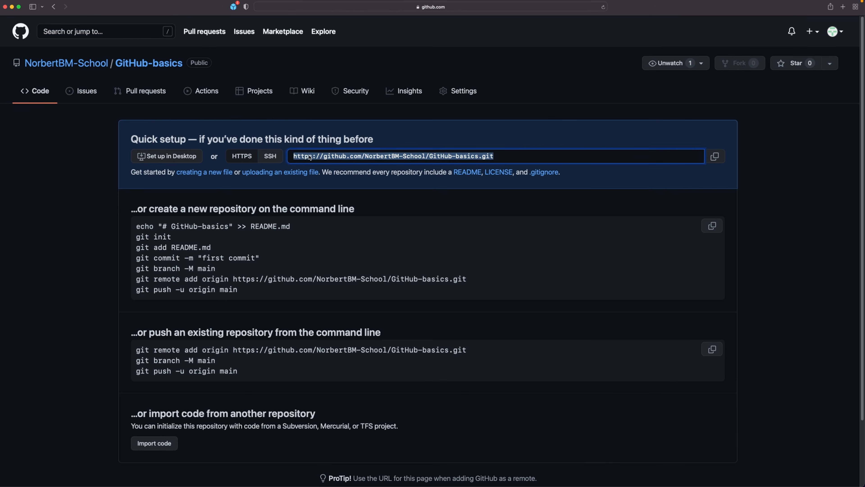
right_click(323, 157)
click(715, 155)
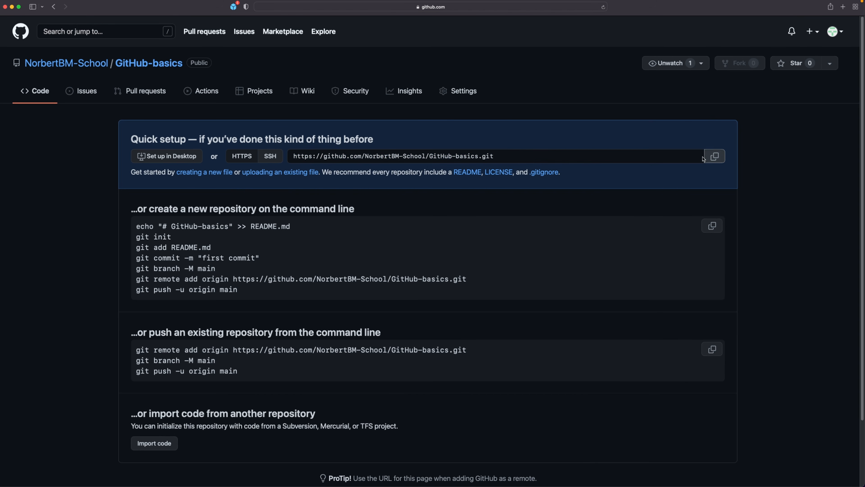
click(270, 155)
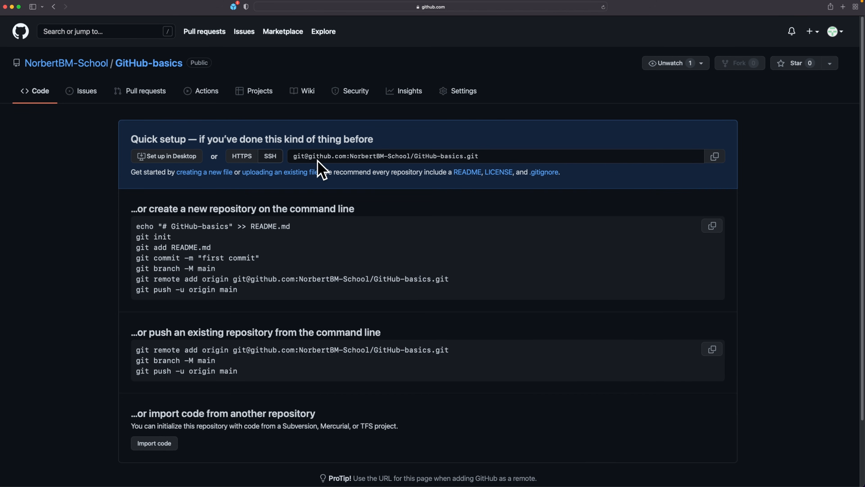
click(241, 156)
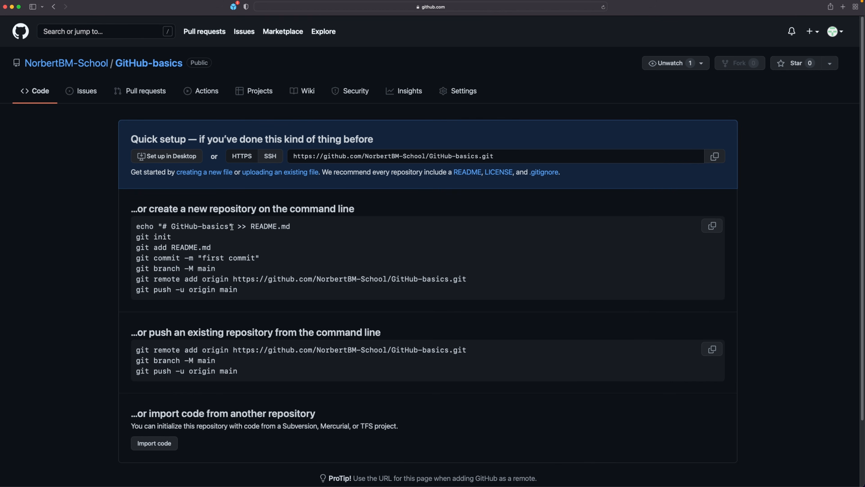
- Read the command-line instructions for creating or pushing a repository, and the section on importing code
drag(137, 209, 315, 215)
click(334, 230)
drag(148, 332, 336, 330)
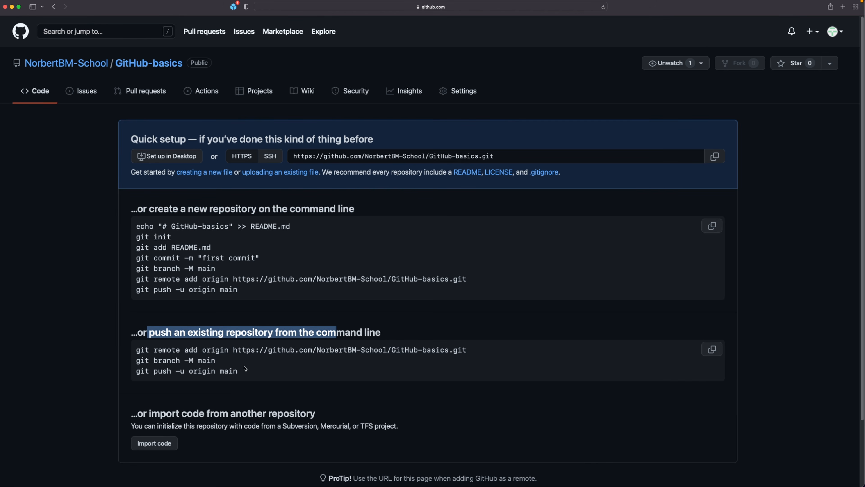
drag(335, 412, 290, 413)
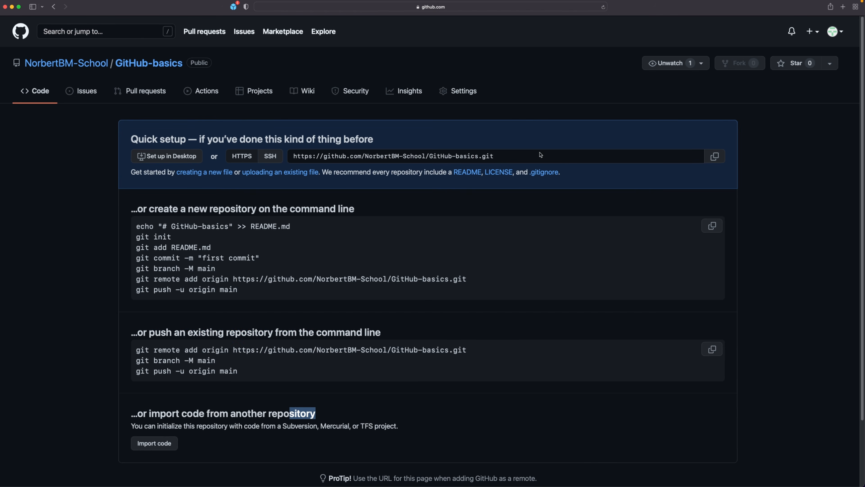
click(554, 252)
drag(289, 375, 136, 218)
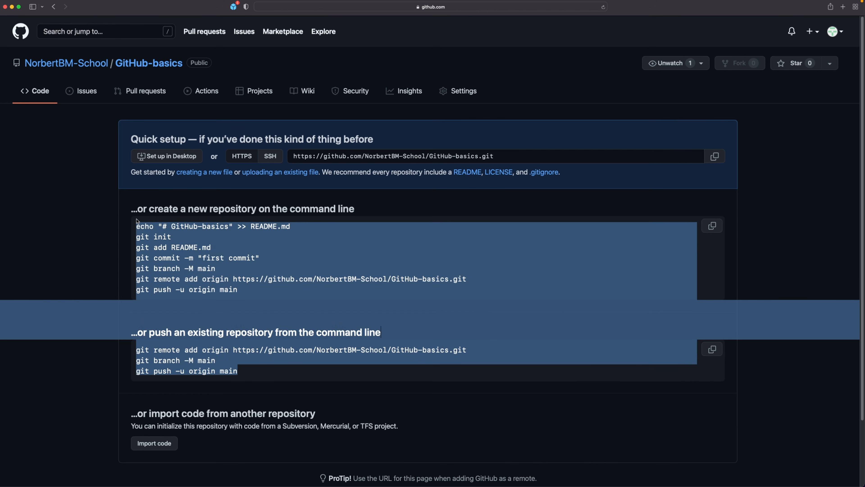
click(366, 264)
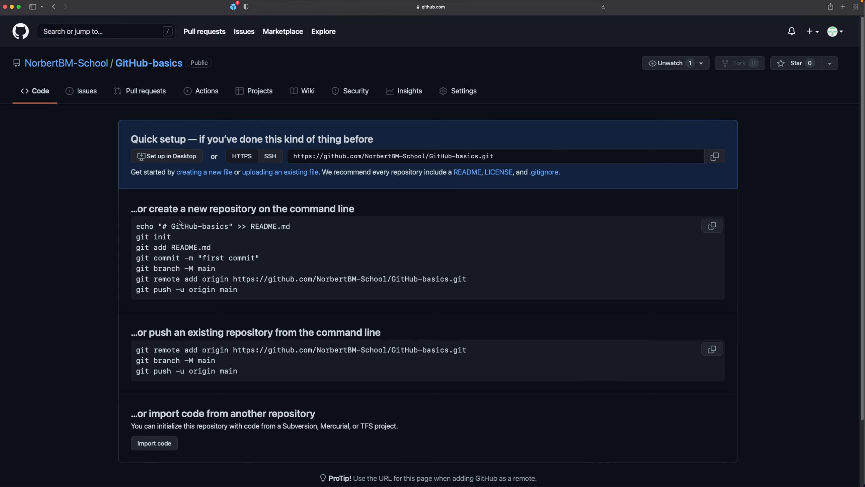
mouse_move(520, 158)
mouse_down()
mouse_move(502, 144)
mouse_move(342, 155)
mouse_move(530, 164)
mouse_up()
click(444, 200)
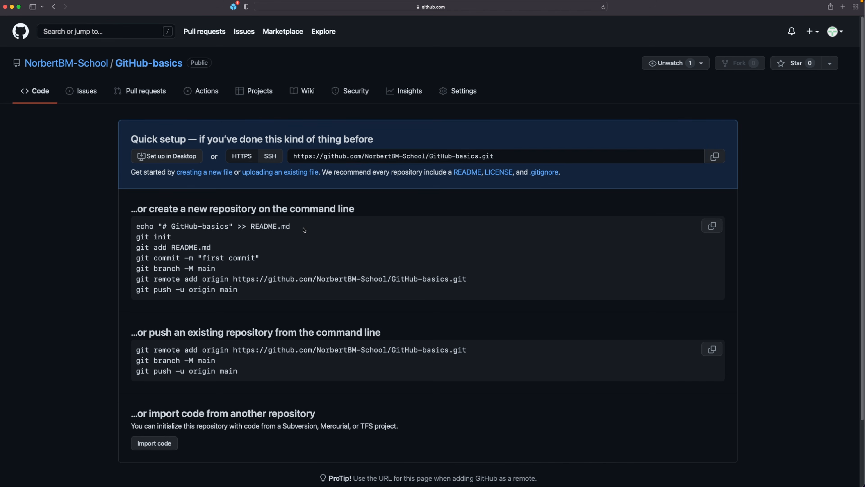